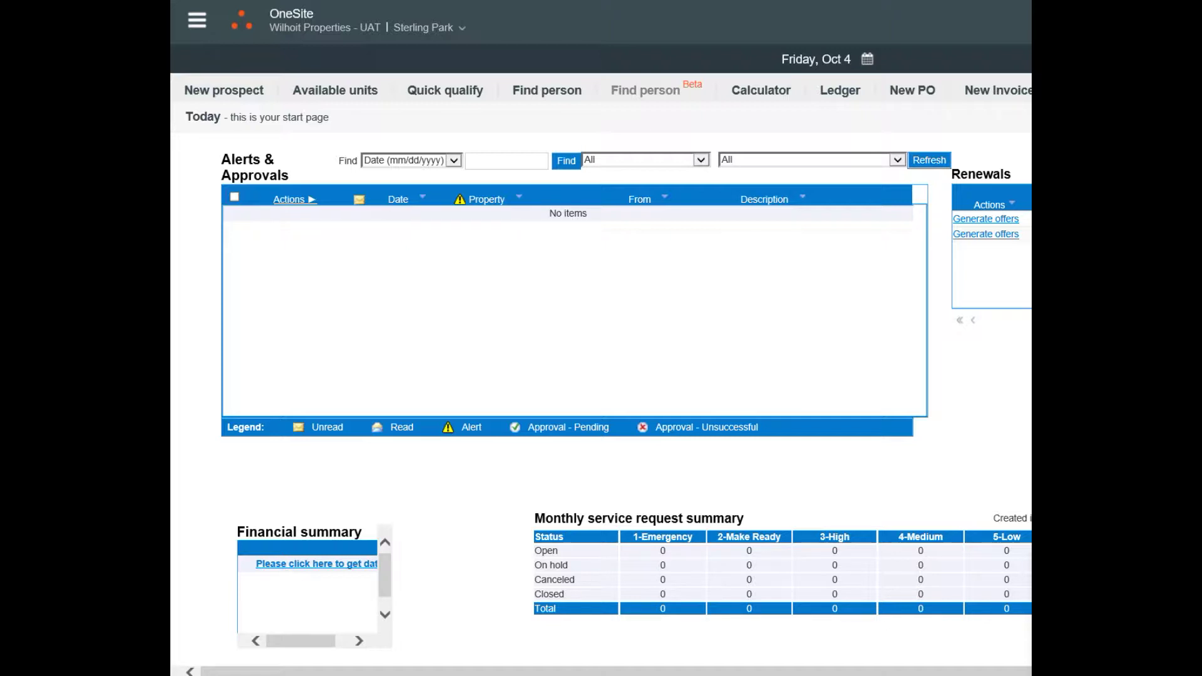
Search Residents by name for 'tes' and open the summary of the unit 2-207 resident
left_click(196, 24)
left_click(228, 198)
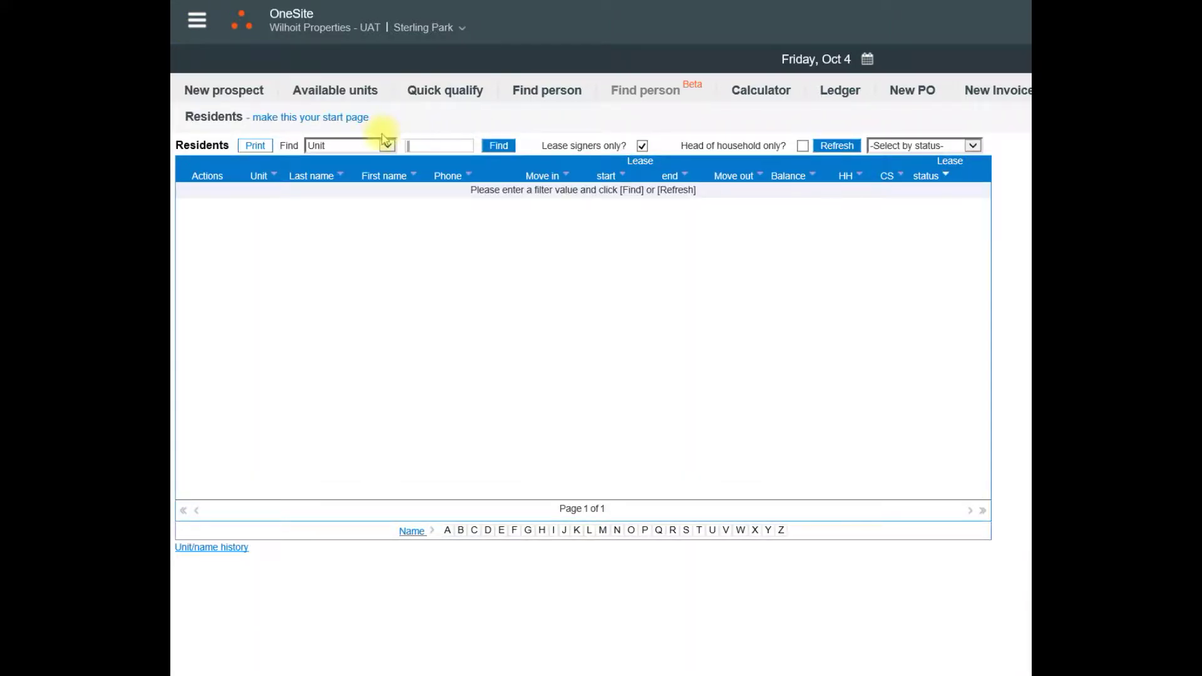
left_click(387, 144)
left_click(351, 122)
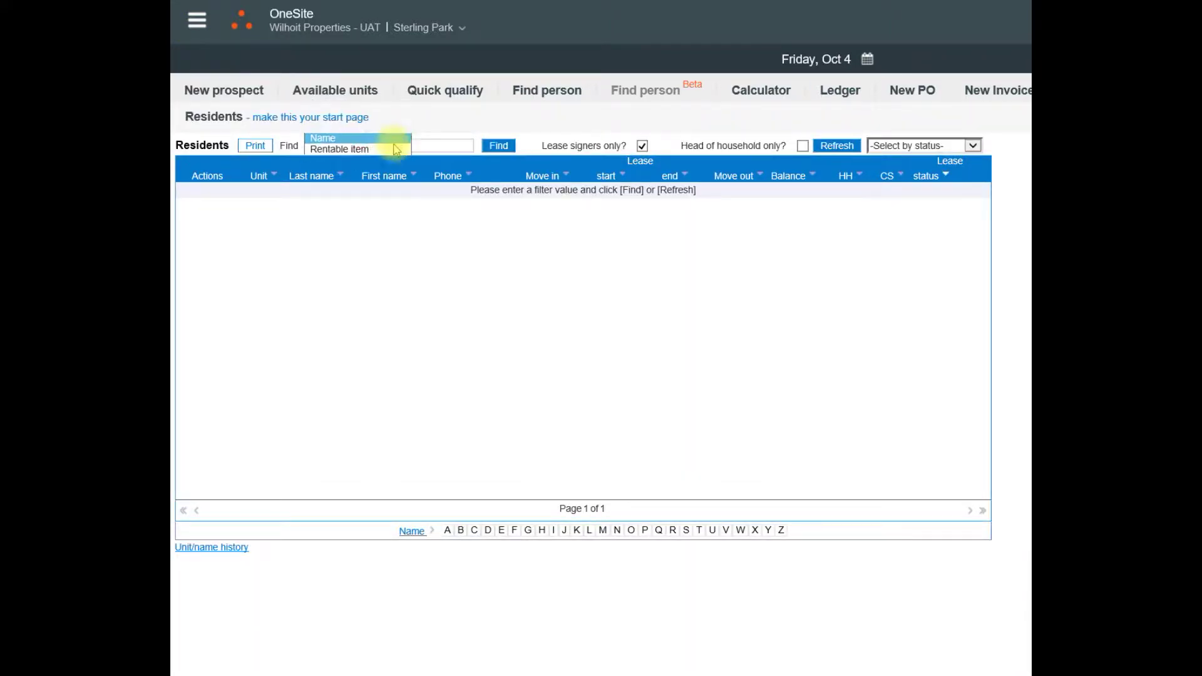
left_click(427, 148)
type("tes")
left_click(486, 149)
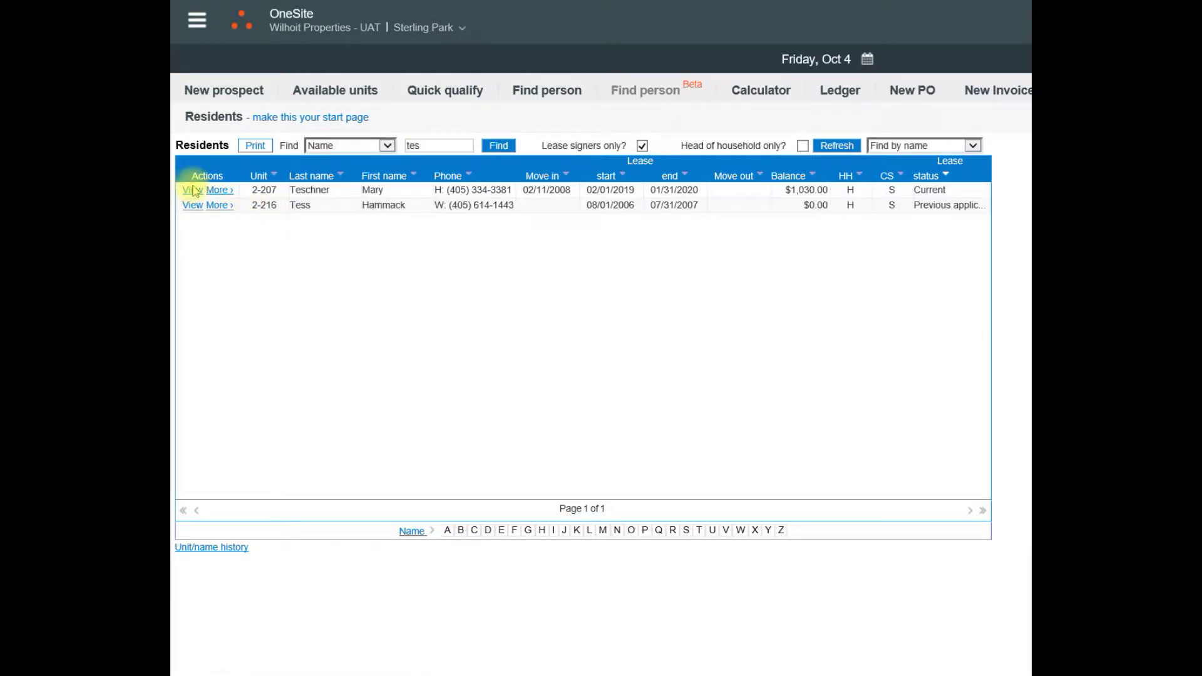
left_click(193, 191)
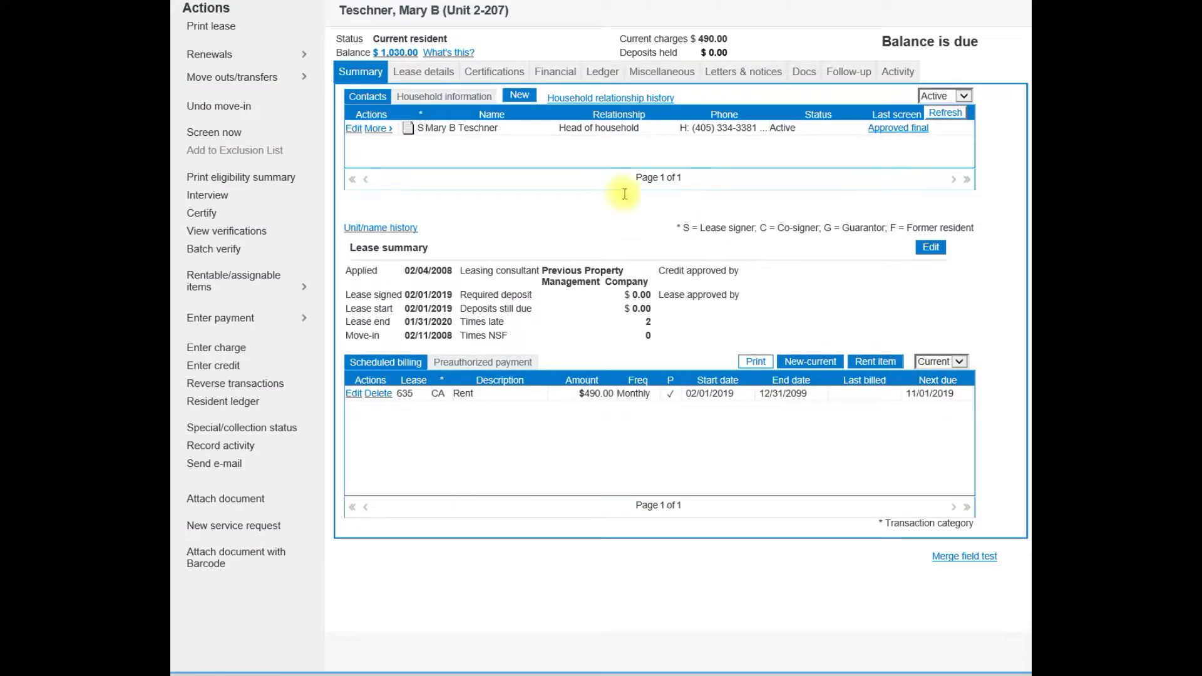
Open the Renewals submenu in the resident's Actions list
left_click(225, 57)
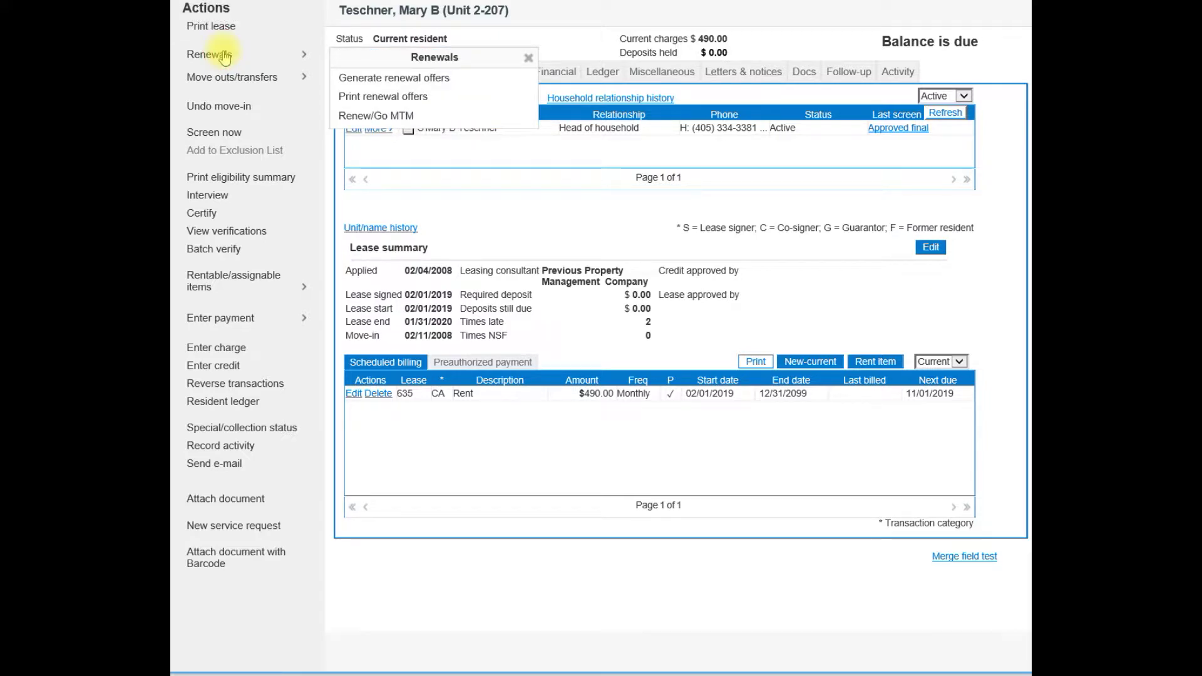
left_click(246, 57)
left_click(266, 61)
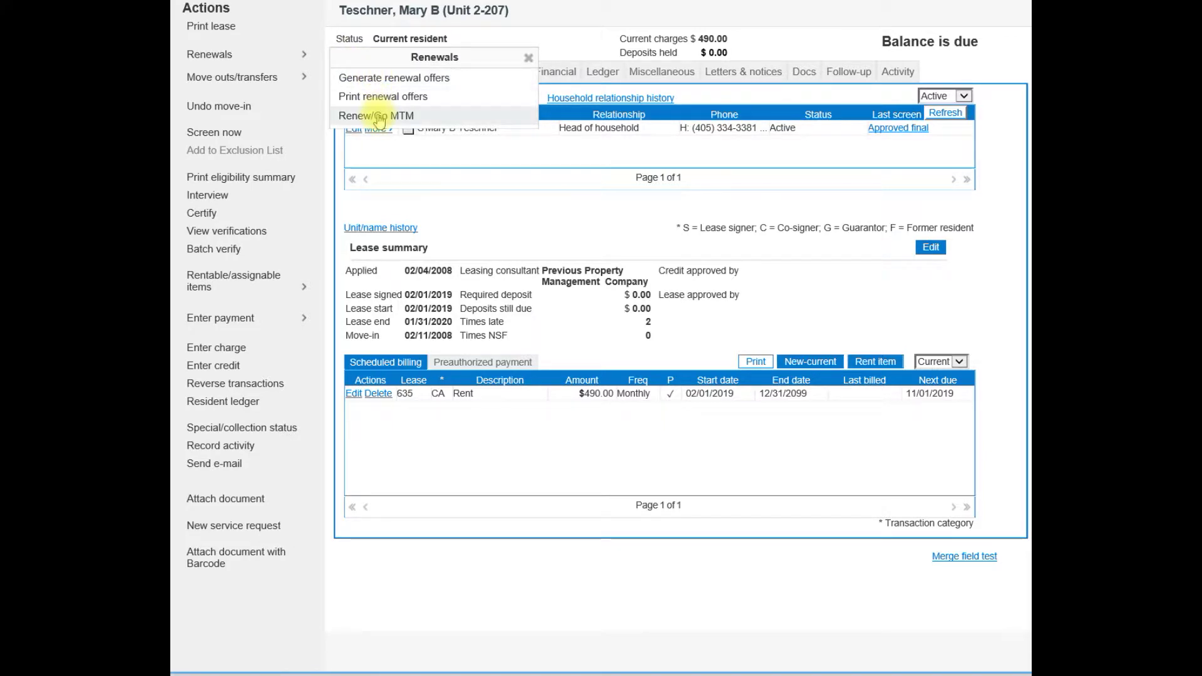
Generate a renewal offer with the other leasing consultant assigned instead of House
left_click(371, 79)
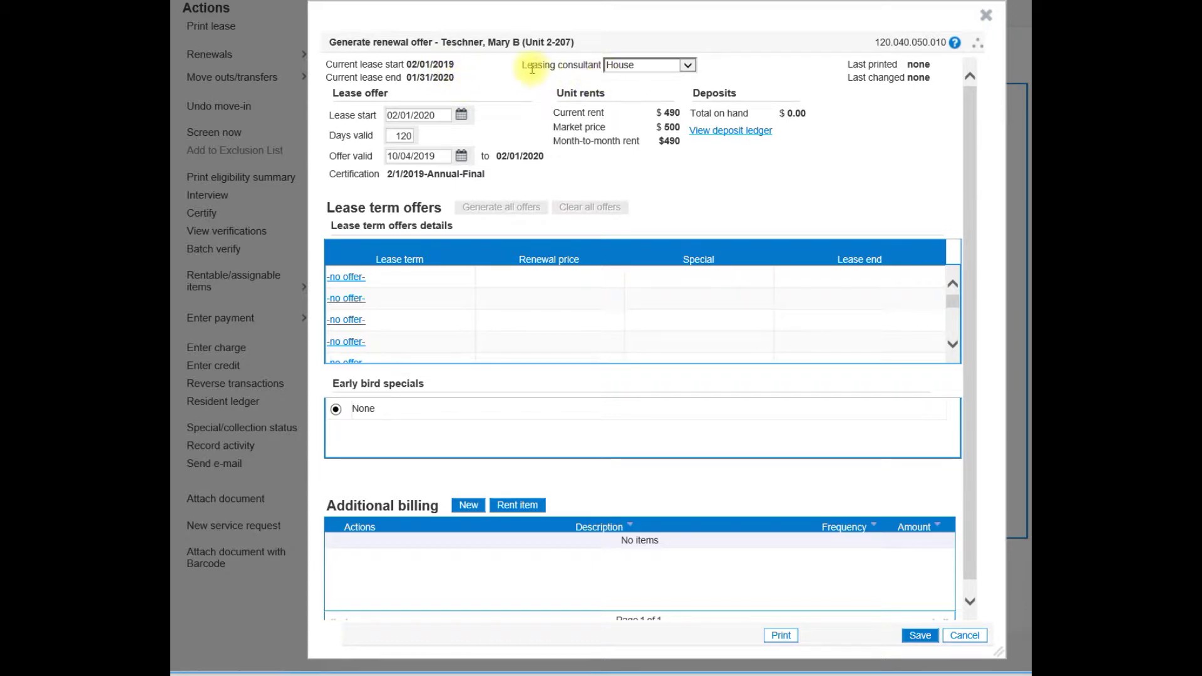
left_click(688, 66)
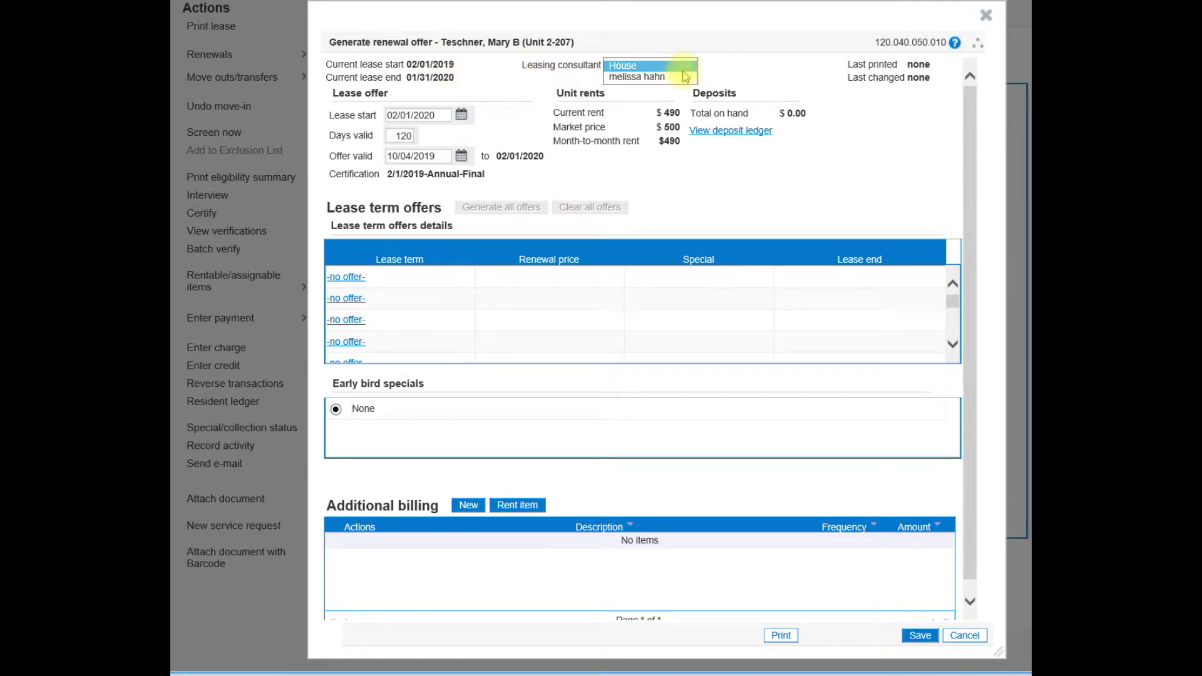
left_click(674, 76)
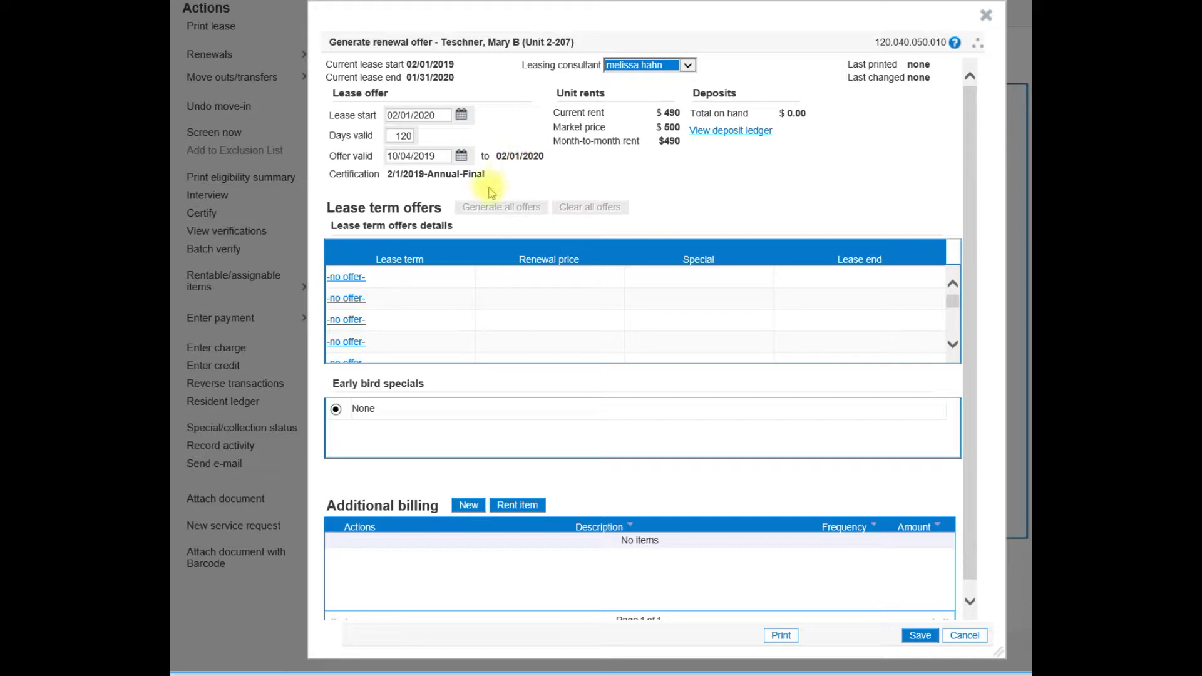
left_click_drag(344, 278, 354, 285)
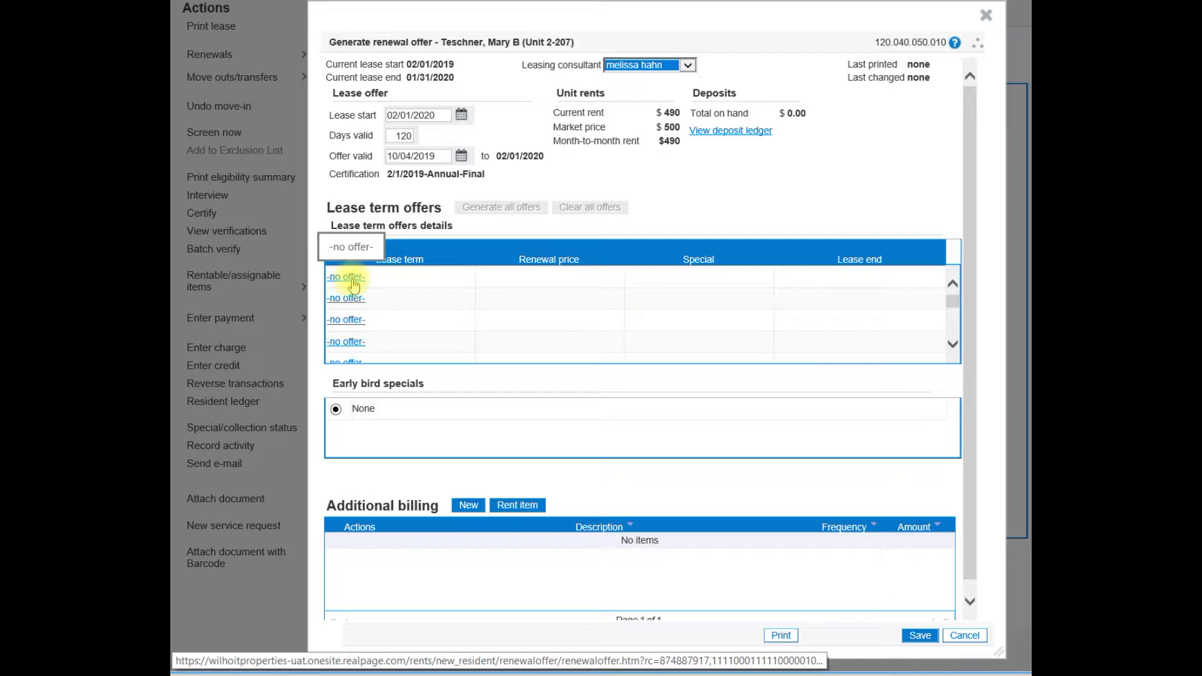
left_click(353, 281)
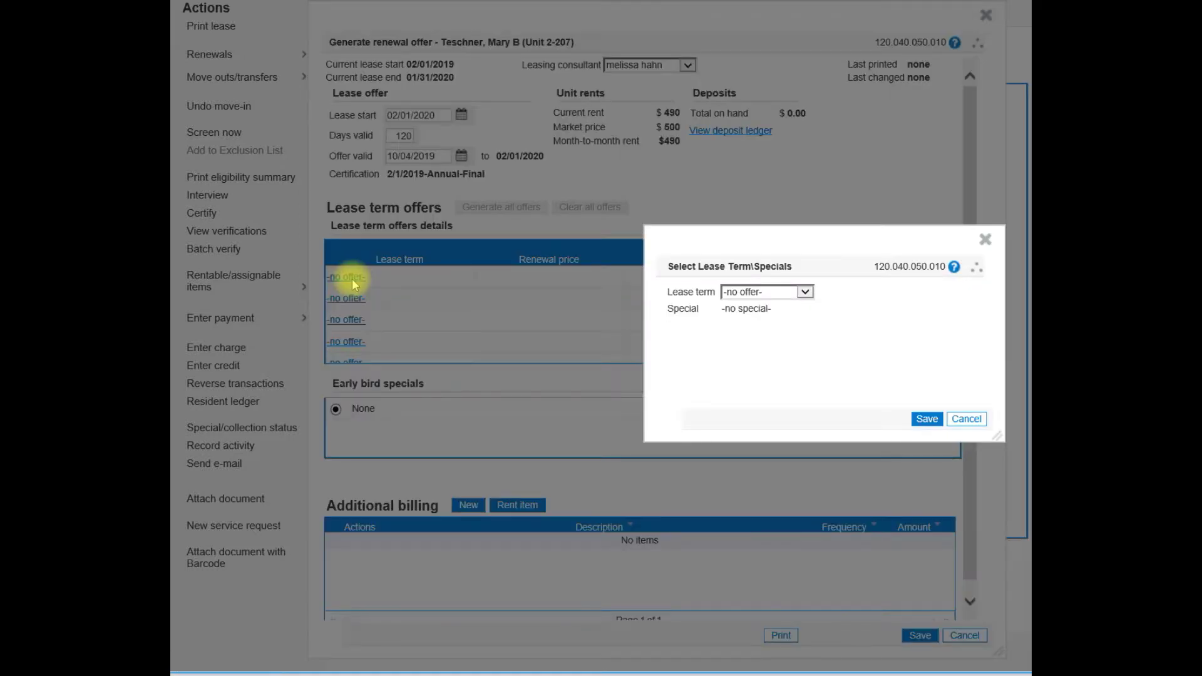
Add a Twelve Month Lease term to the first renewal offer, ending 01/31/2021
left_click(805, 292)
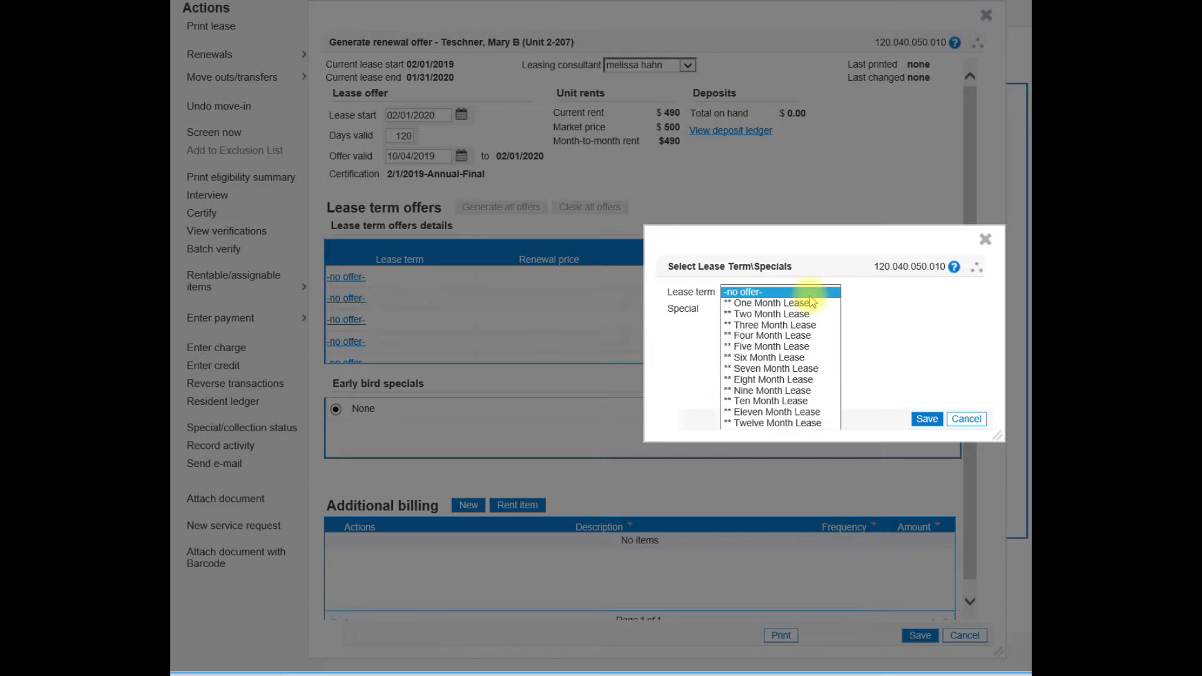
left_click(790, 424)
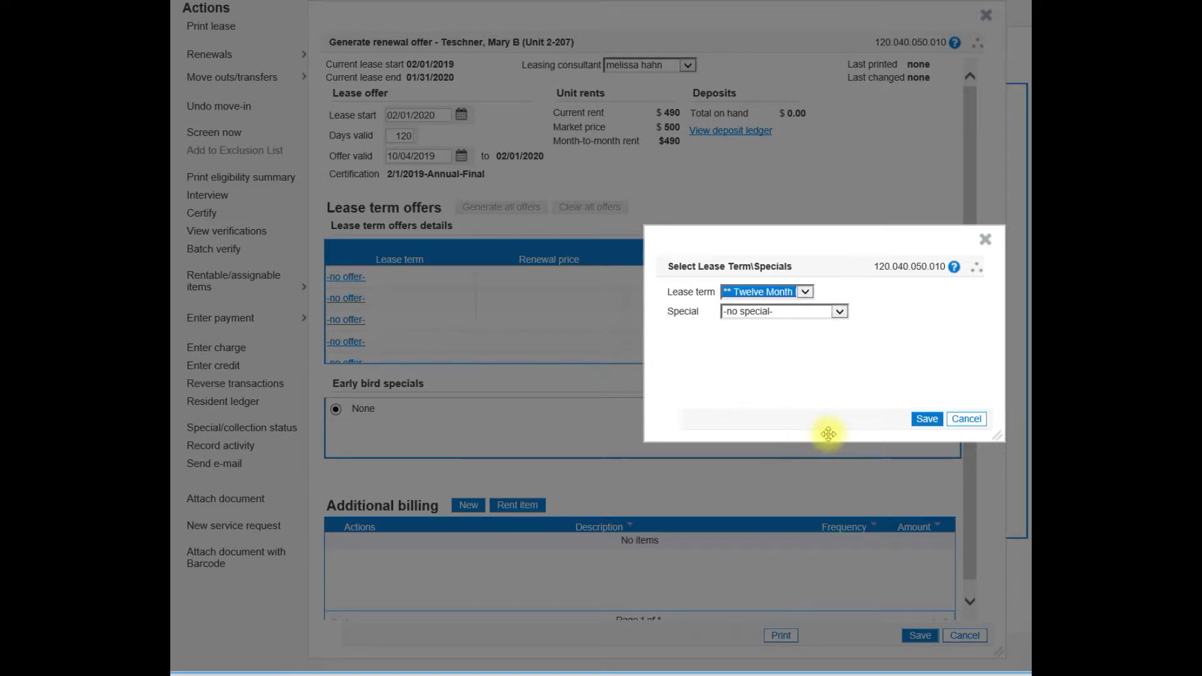
left_click(923, 420)
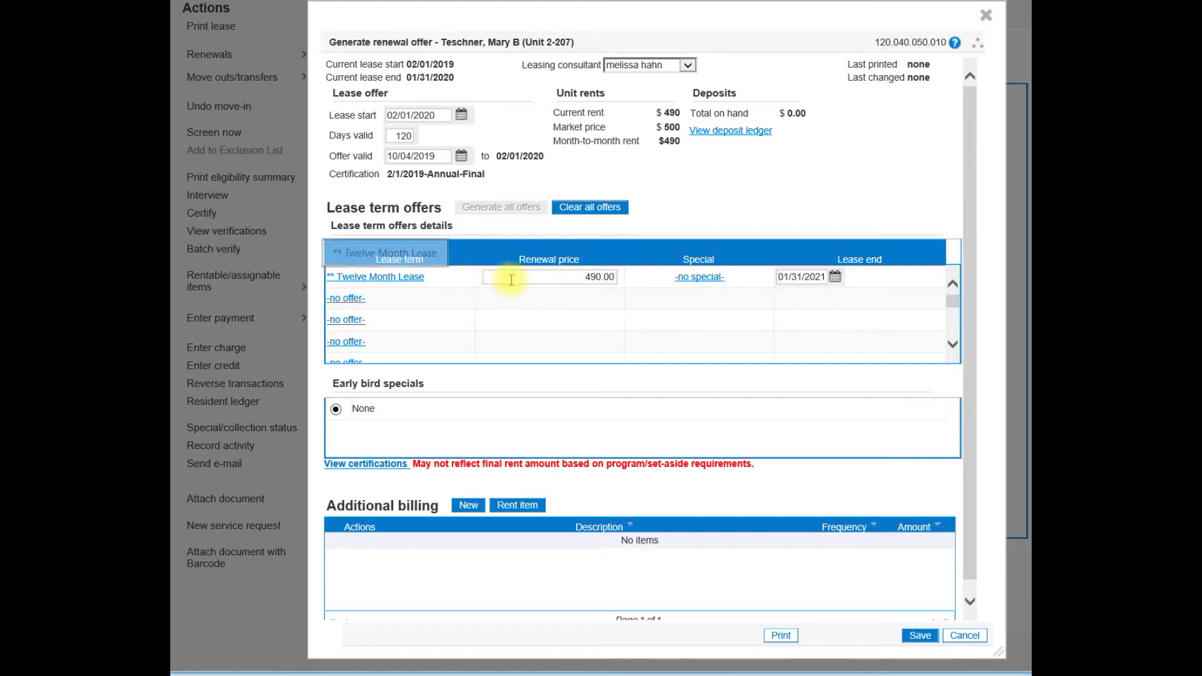
Change the twelve-month renewal price from 490.00 to 500 and save the offer
left_click(571, 277)
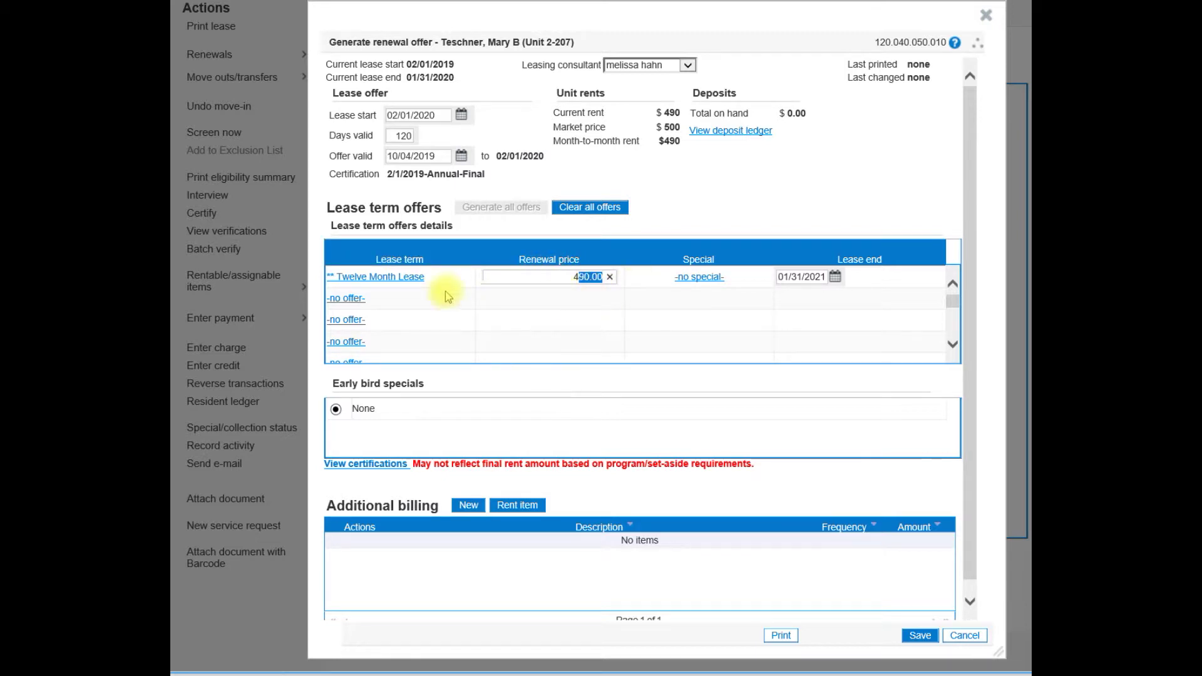
type("500")
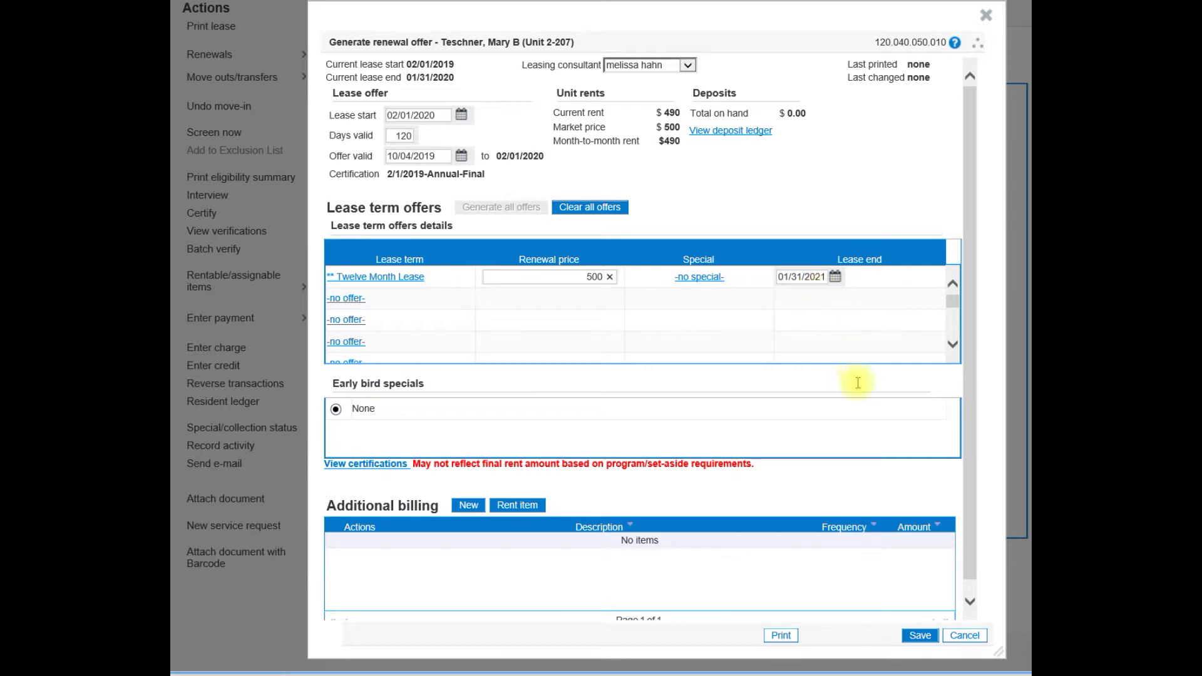
left_click(919, 637)
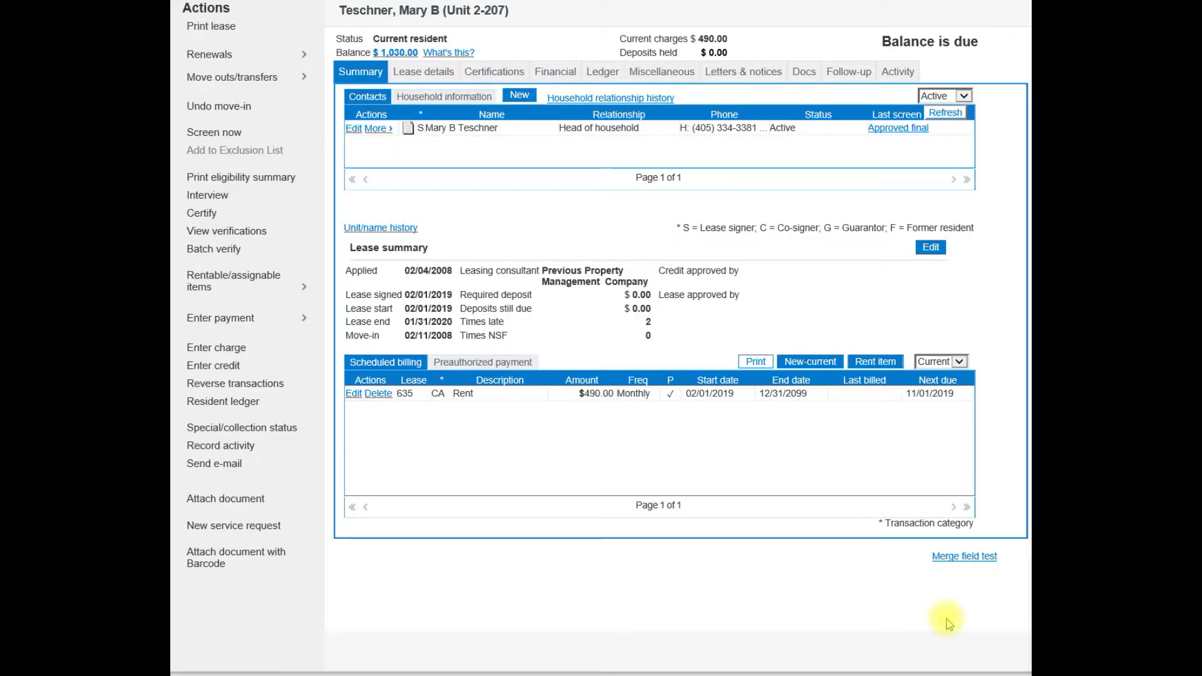
Open the Renew/Go MTM wizard for unit 2-207 showing the $500.00 12-month offer
left_click(229, 54)
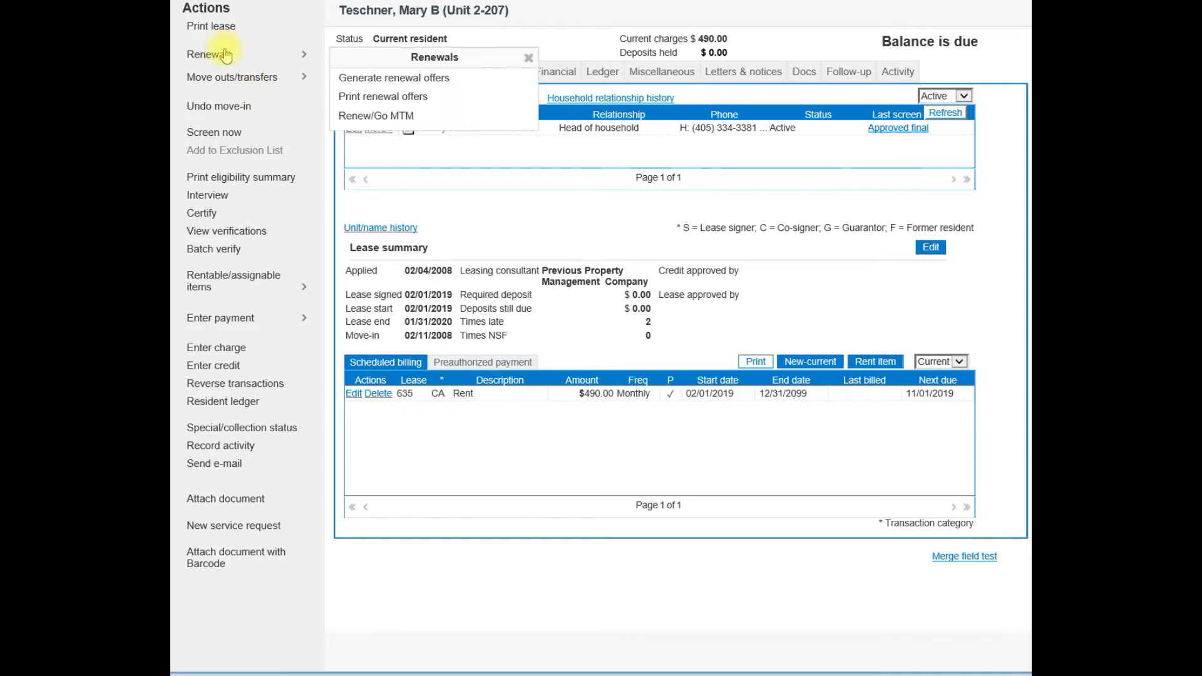
left_click(368, 116)
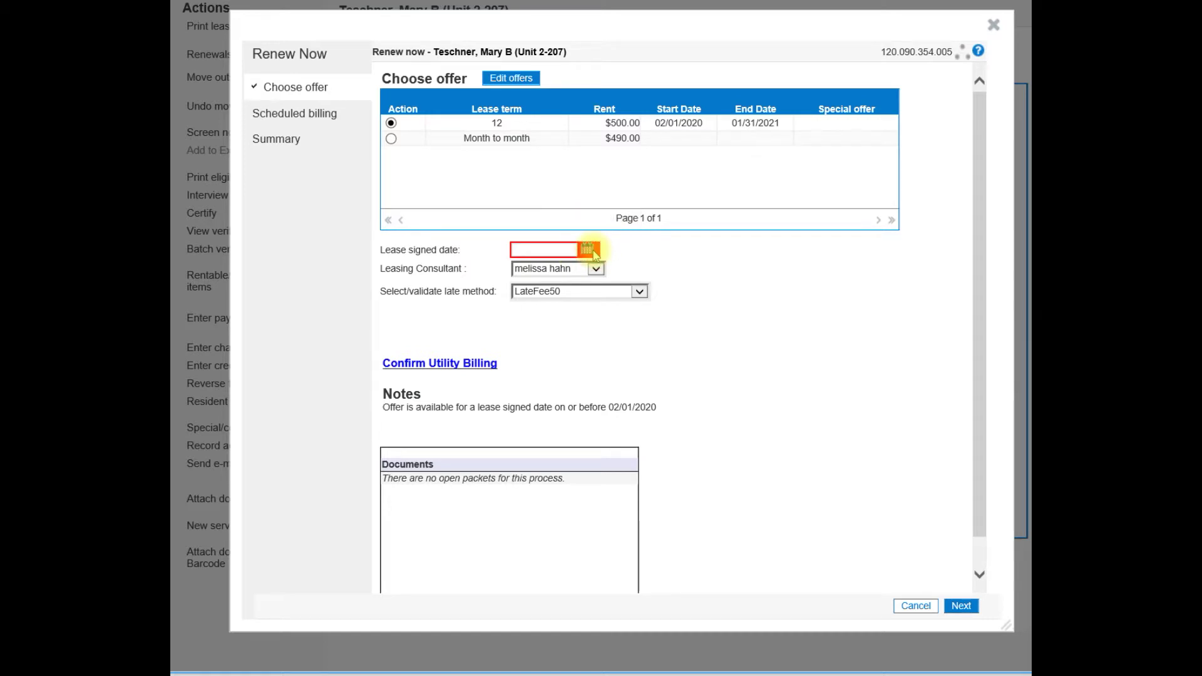
left_click(588, 249)
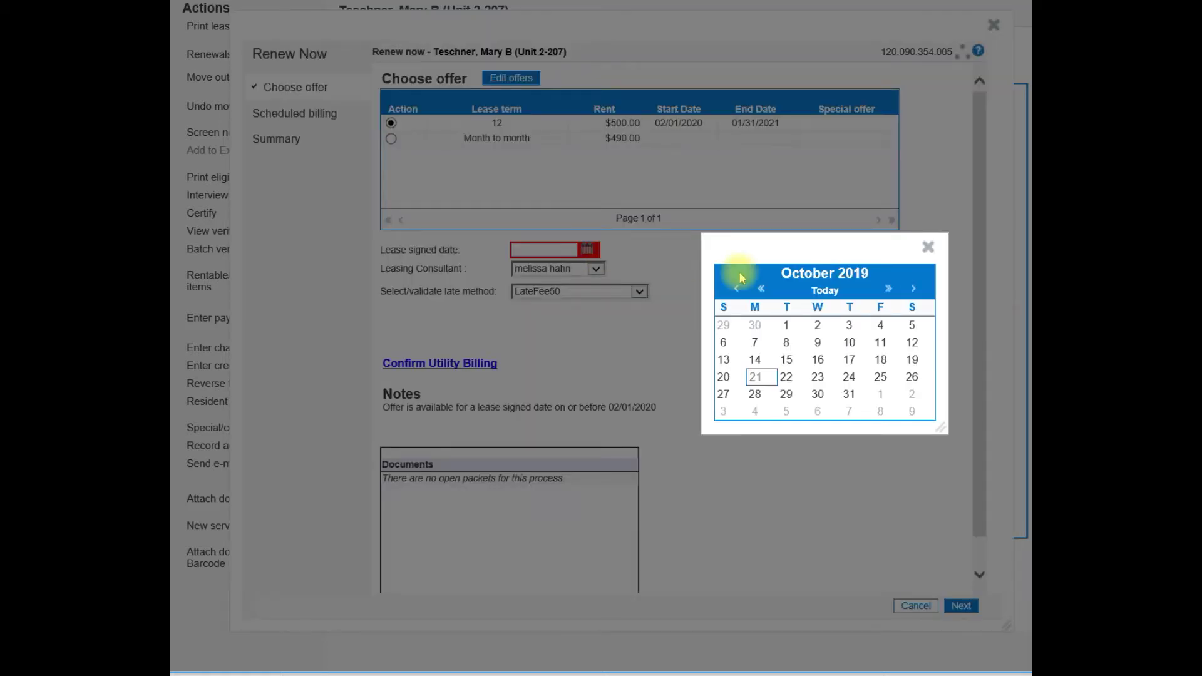
Set the lease signed date to 02/01/2020 and advance to Scheduled billing at $500.00 rent
left_click(912, 289)
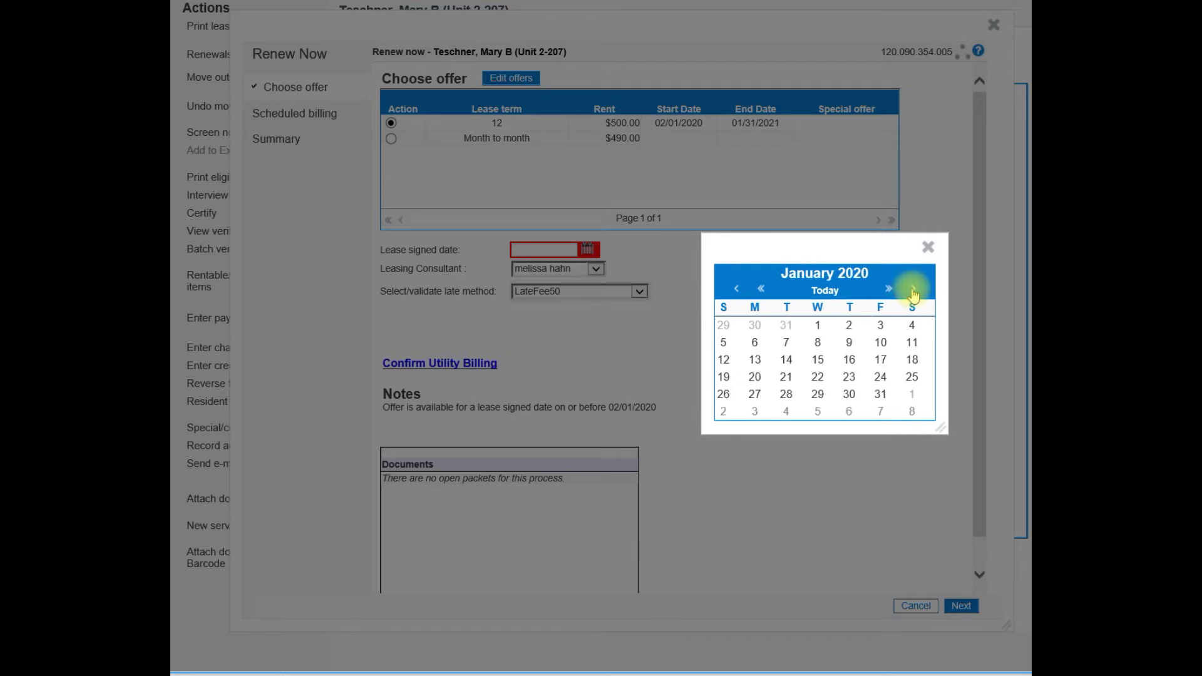
left_click(914, 291)
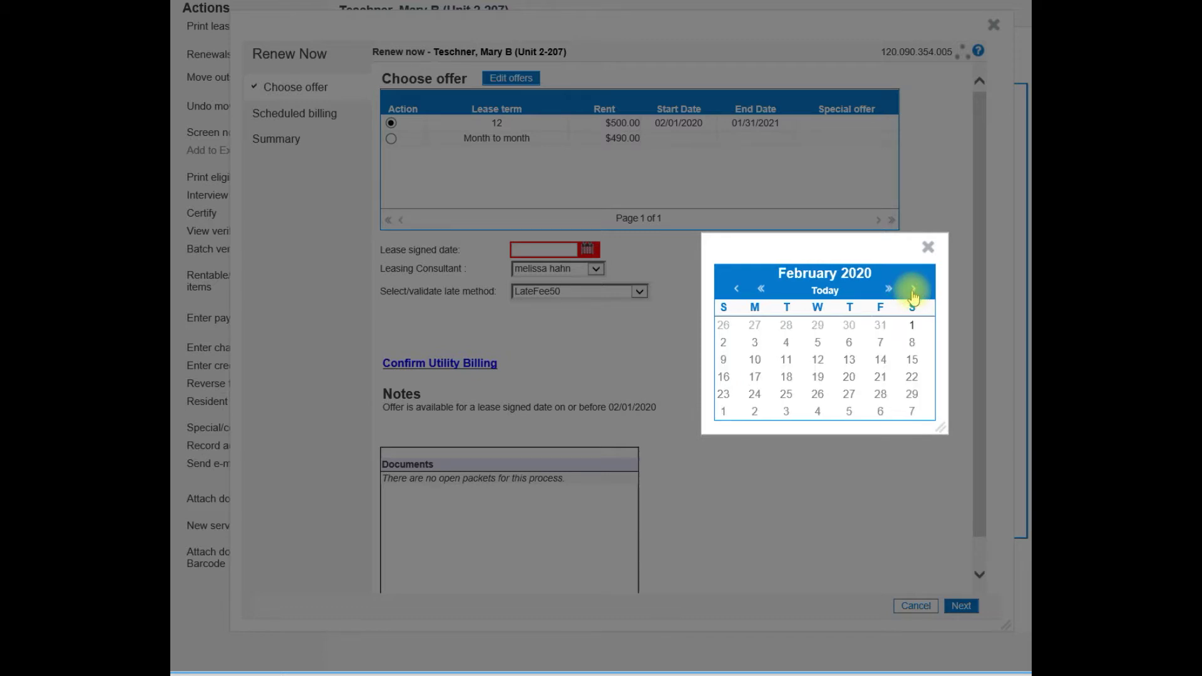
left_click(912, 325)
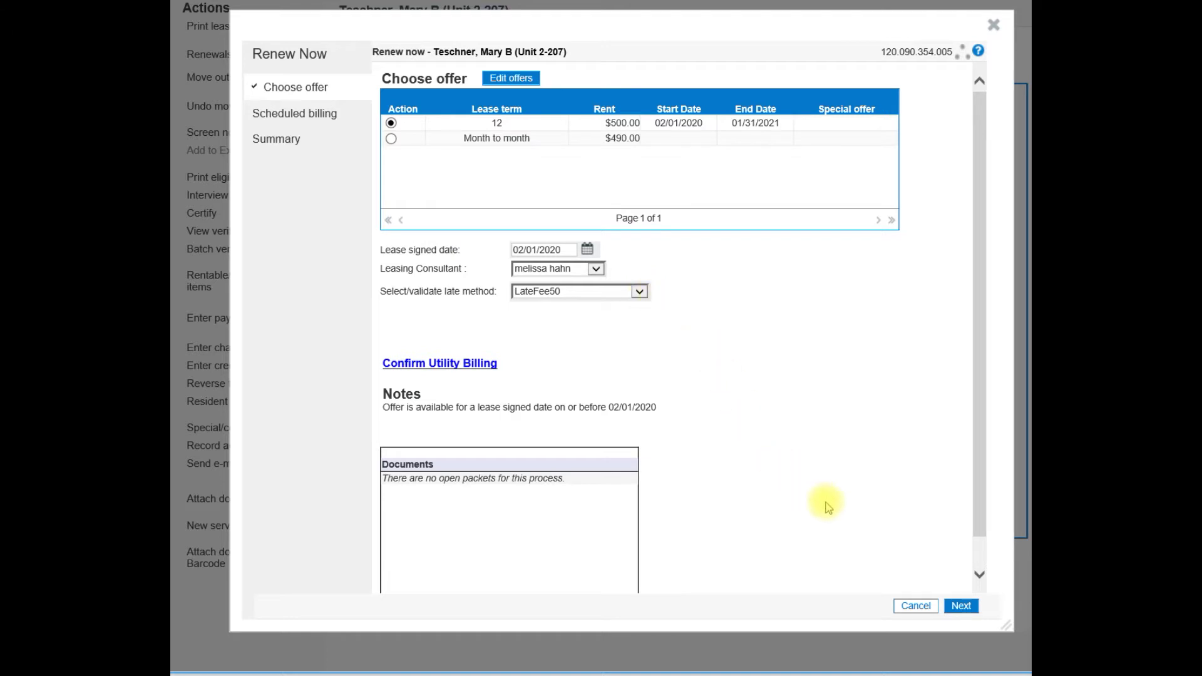
left_click(963, 608)
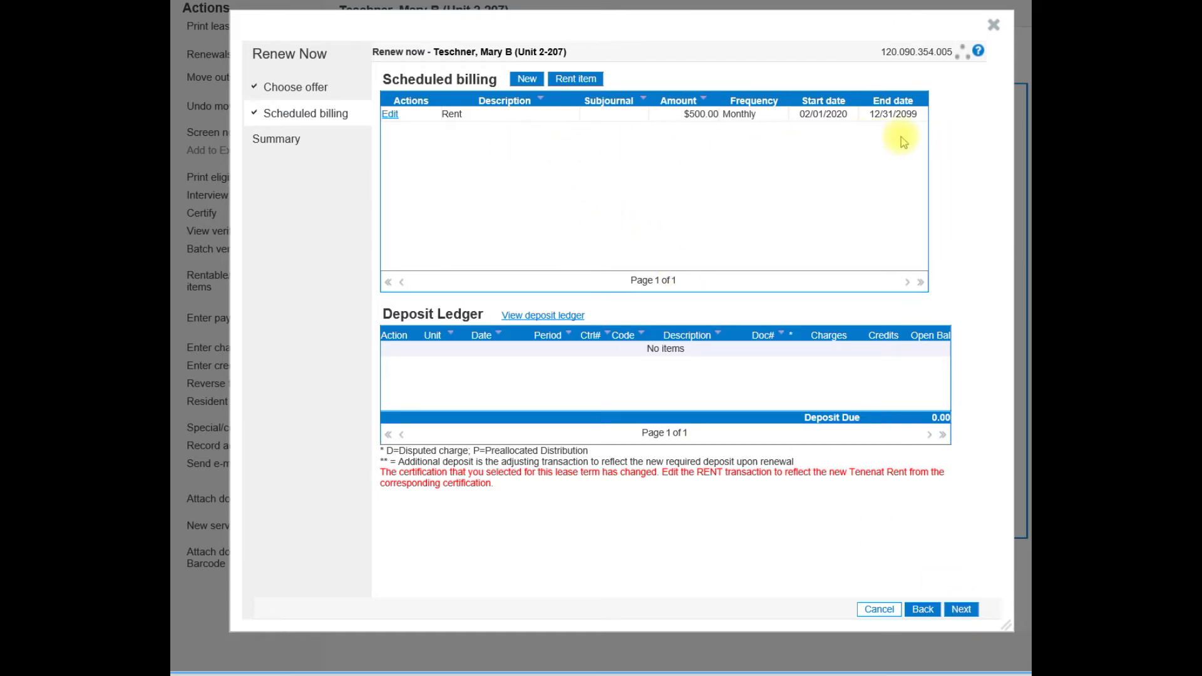
Advance the renewal wizard to the Summary step and complete the renewal
left_click(962, 610)
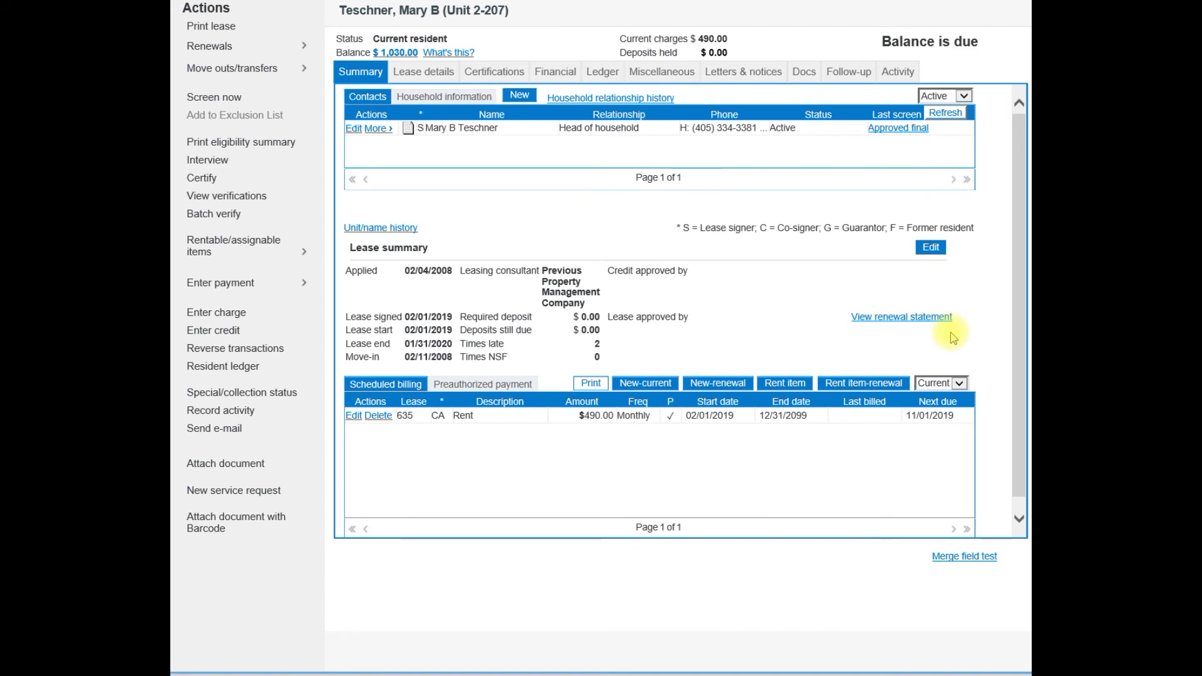
Open the renewal statement for the 02/01/2020–01/31/2021 lease at $500.00 monthly
left_click(903, 317)
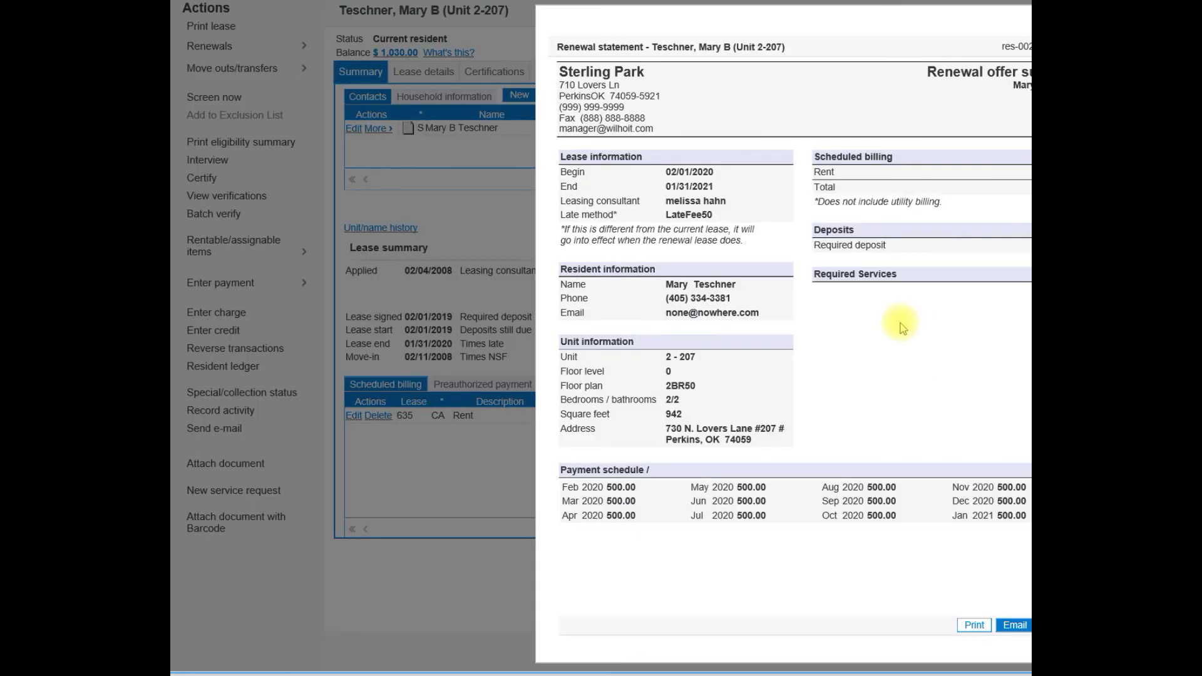
left_click_drag(915, 19, 757, 11)
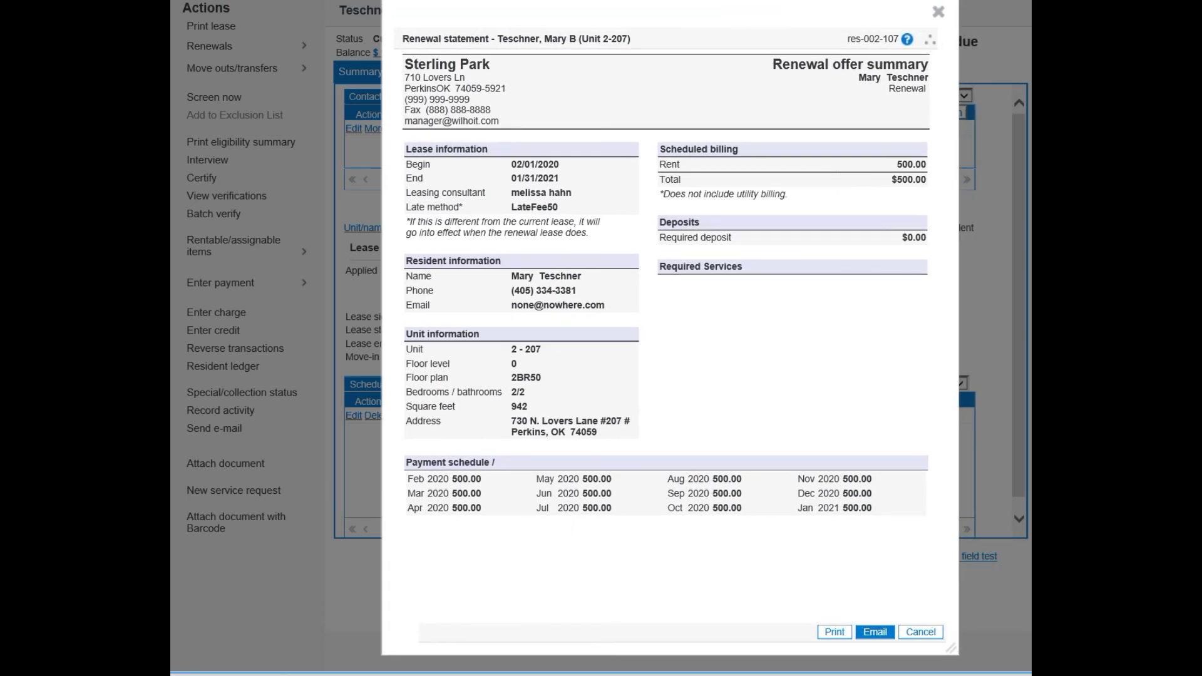